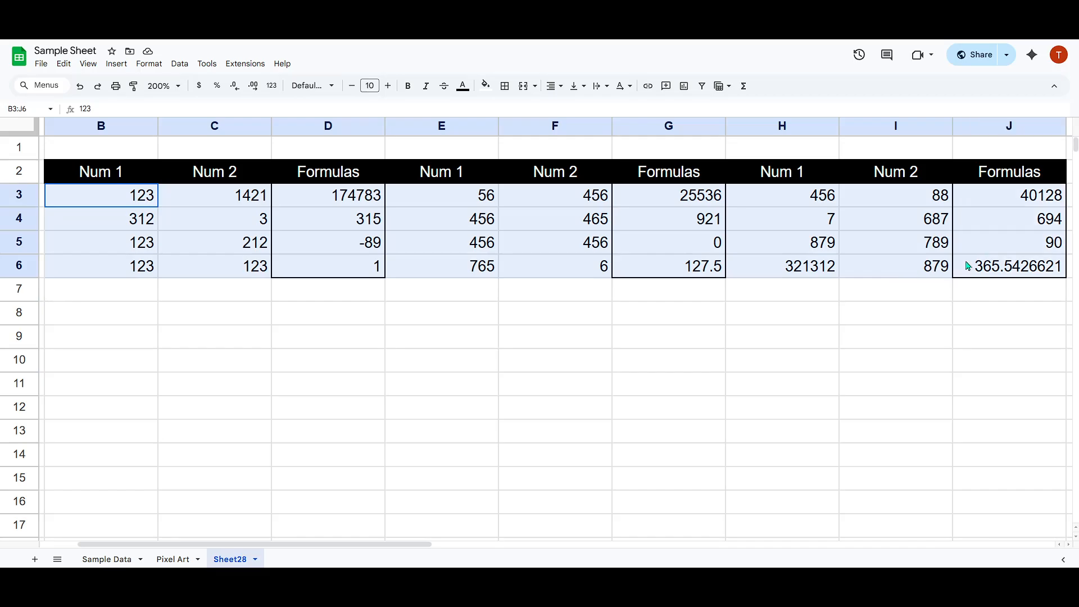
{"action": "left_click", "coordinate": [812, 311]}
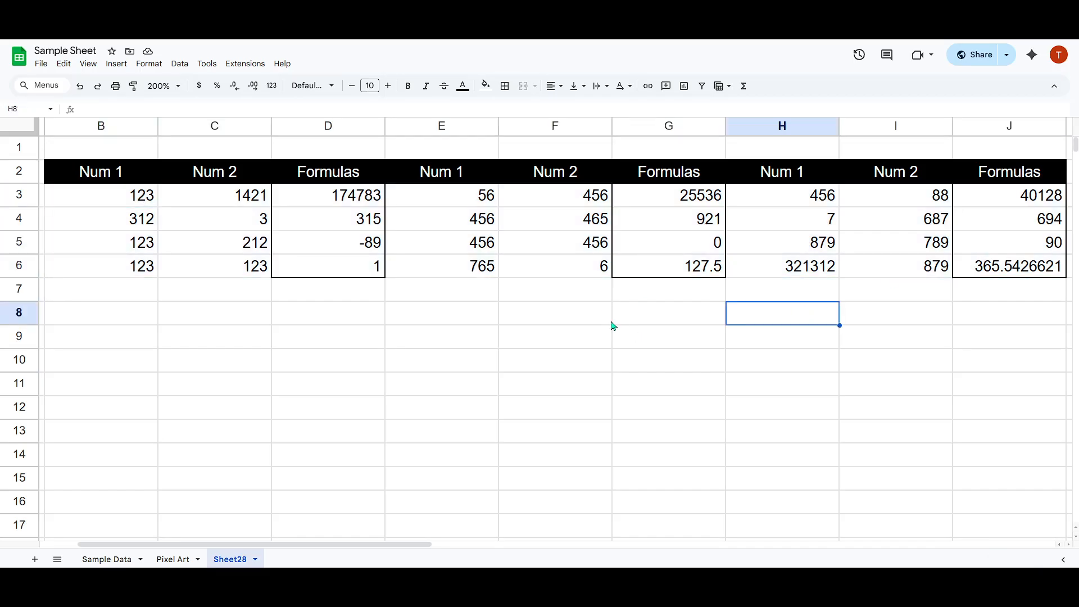
{"action": "left_click", "coordinate": [556, 333]}
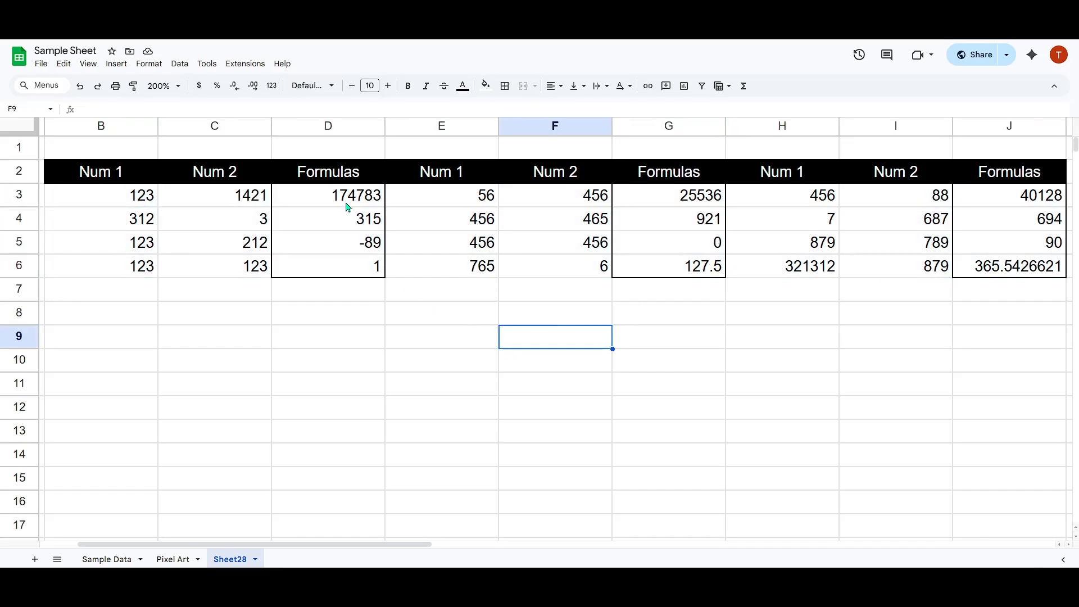
{"action": "left_click_drag", "start_coordinate": [344, 205], "coordinate": [343, 268]}
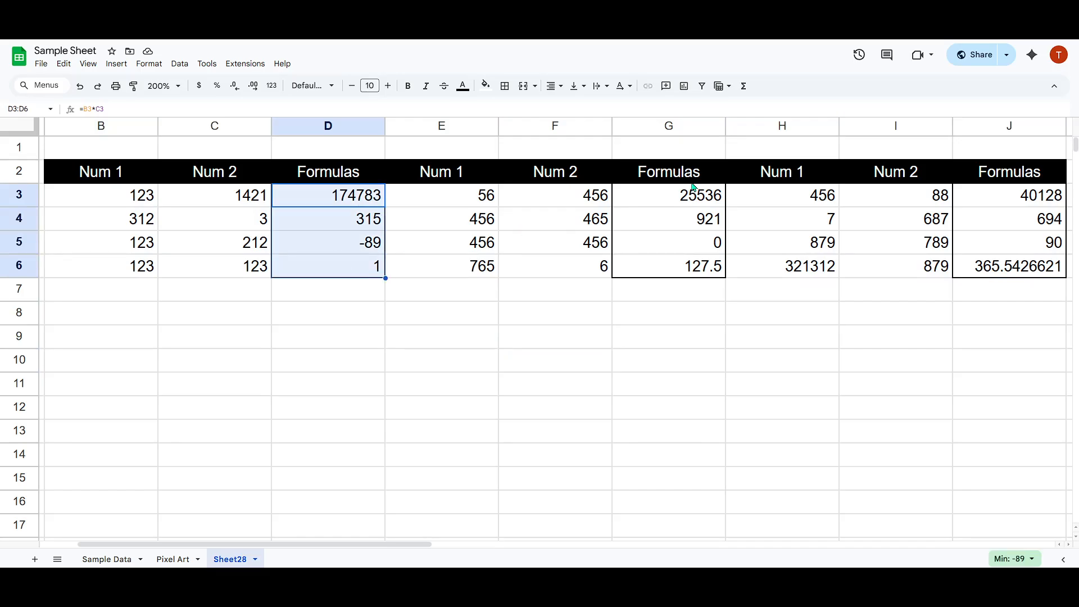
{"action": "left_click_drag", "start_coordinate": [675, 197], "coordinate": [679, 242]}
{"action": "left_click", "coordinate": [657, 312]}
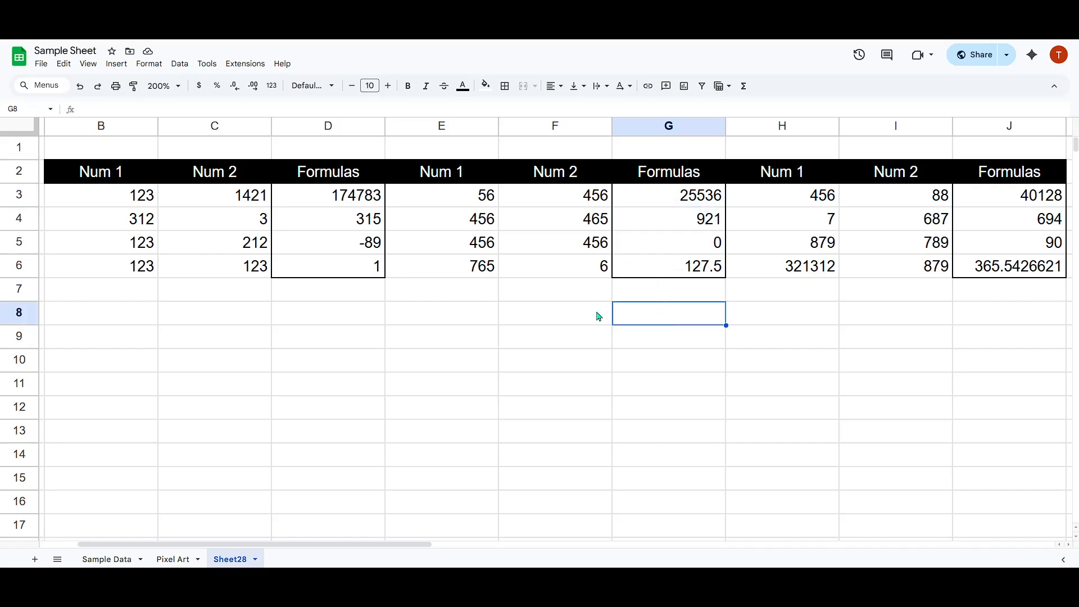
{"action": "left_click", "coordinate": [574, 370]}
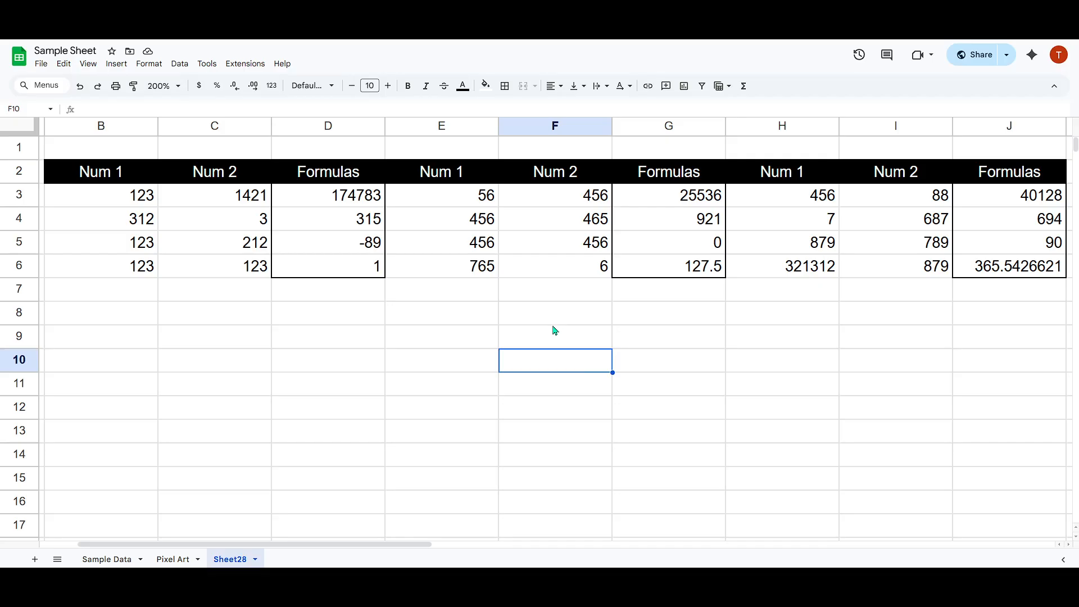
- Search the available commands for Find and replace using "find an"
{"action": "left_click", "coordinate": [53, 87]}
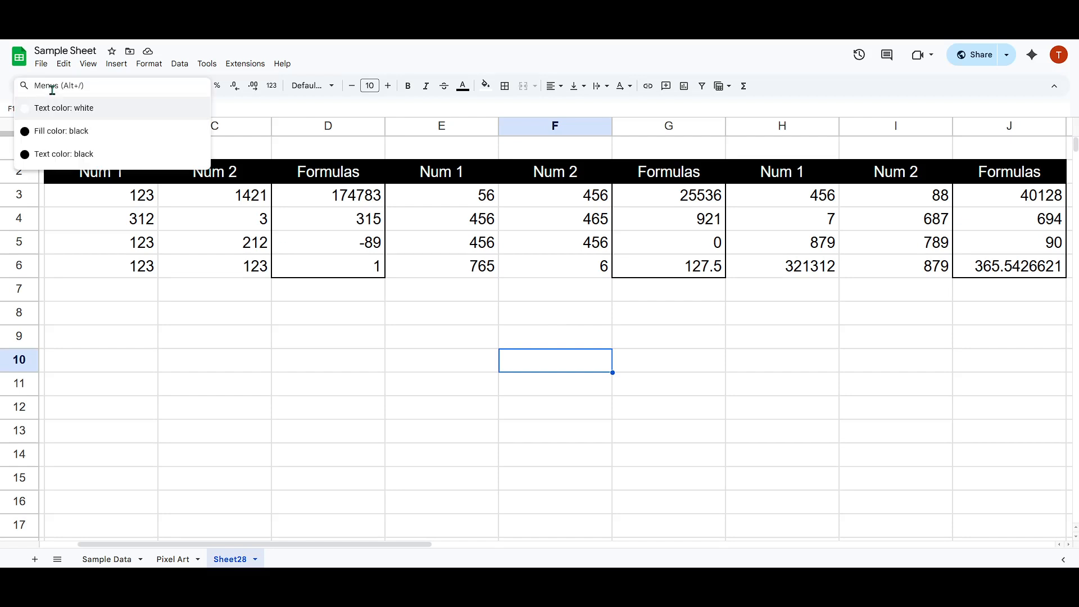
{"action": "type", "text": "find an"}
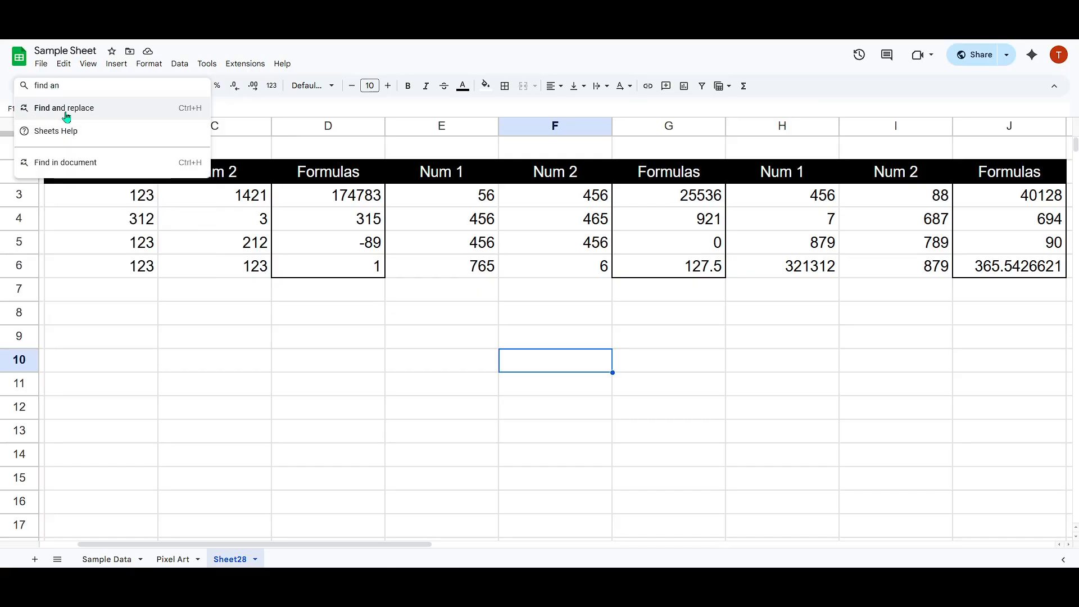
{"action": "left_click", "coordinate": [230, 202]}
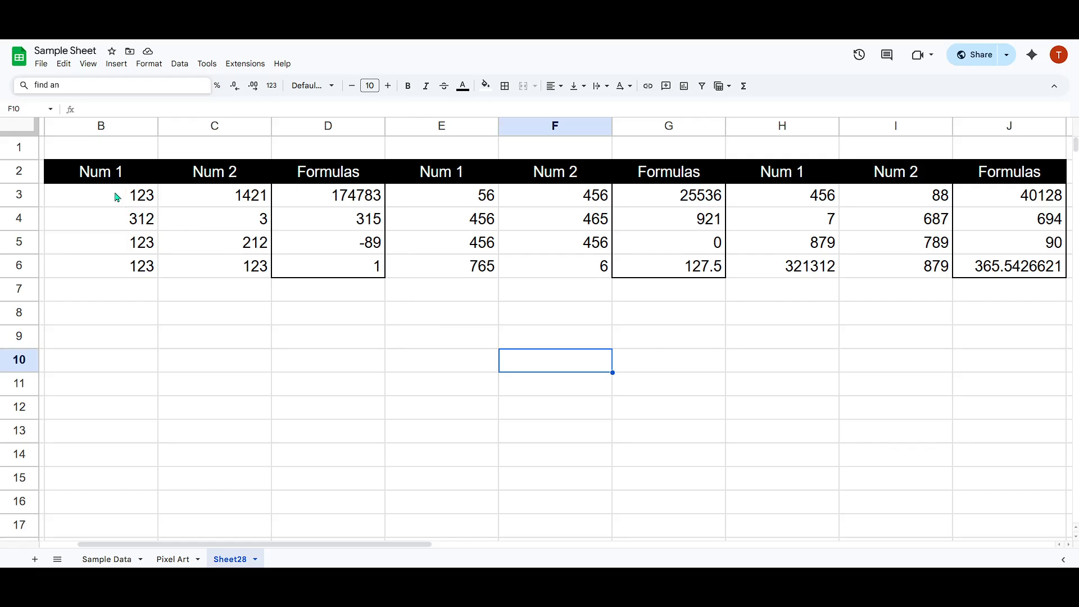
- Open Find and replace for the range B3:J6 and enter ^[^=].* as the search pattern
{"action": "left_click_drag", "start_coordinate": [116, 196], "coordinate": [1016, 268]}
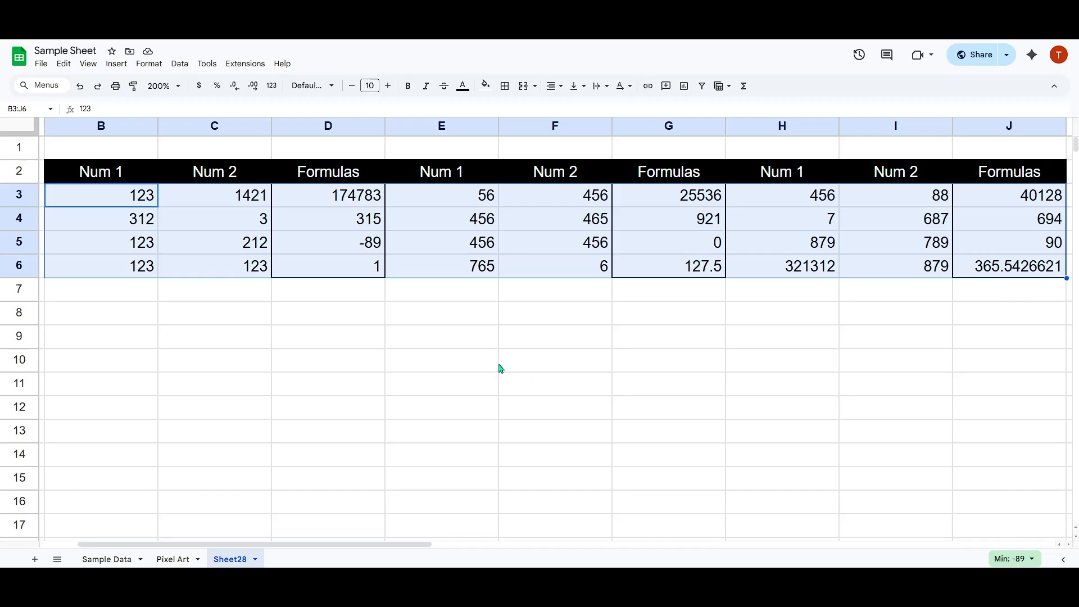
{"action": "key", "text": "ctrl+h"}
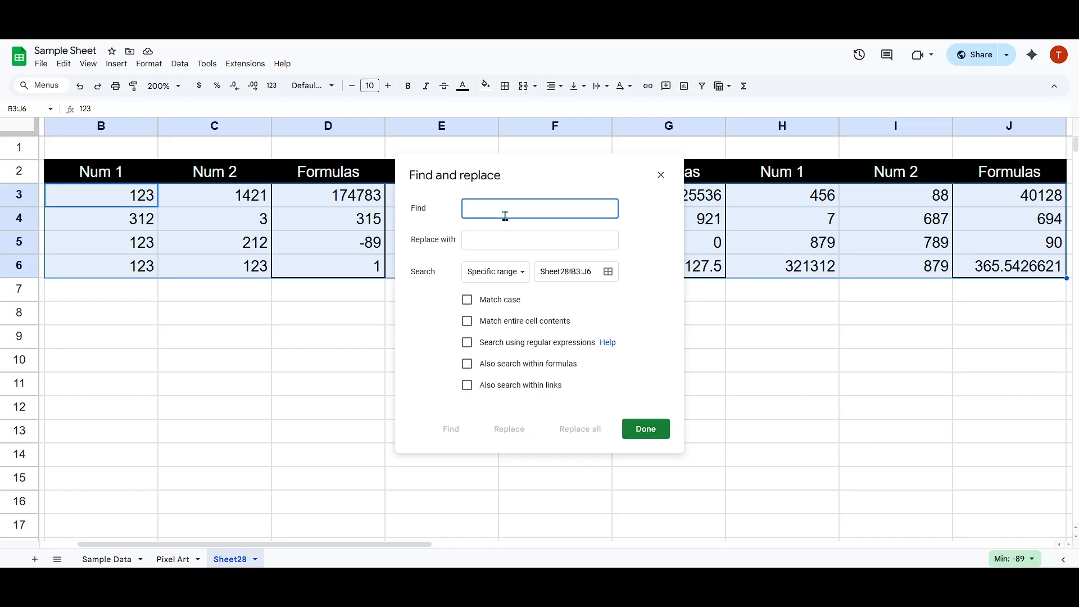
{"action": "type", "text": "1"}
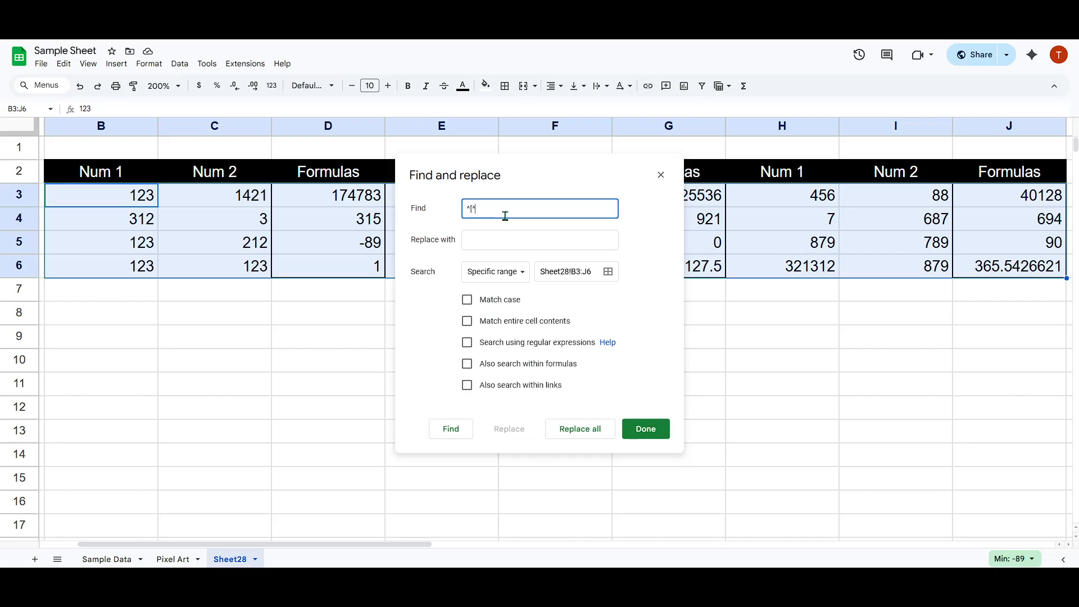
{"action": "type", "text": "^"}
{"action": "key", "text": "ctrl+a"}
{"action": "left_click", "coordinate": [514, 211]}
{"action": "left_click_drag", "start_coordinate": [513, 211], "coordinate": [457, 208]}
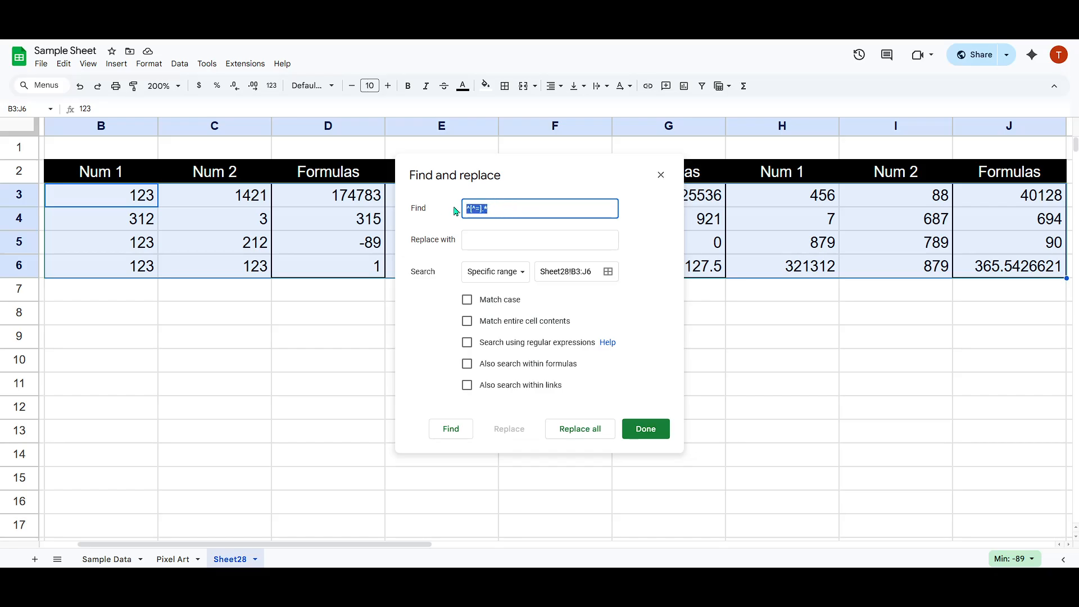
{"action": "left_click", "coordinate": [519, 208]}
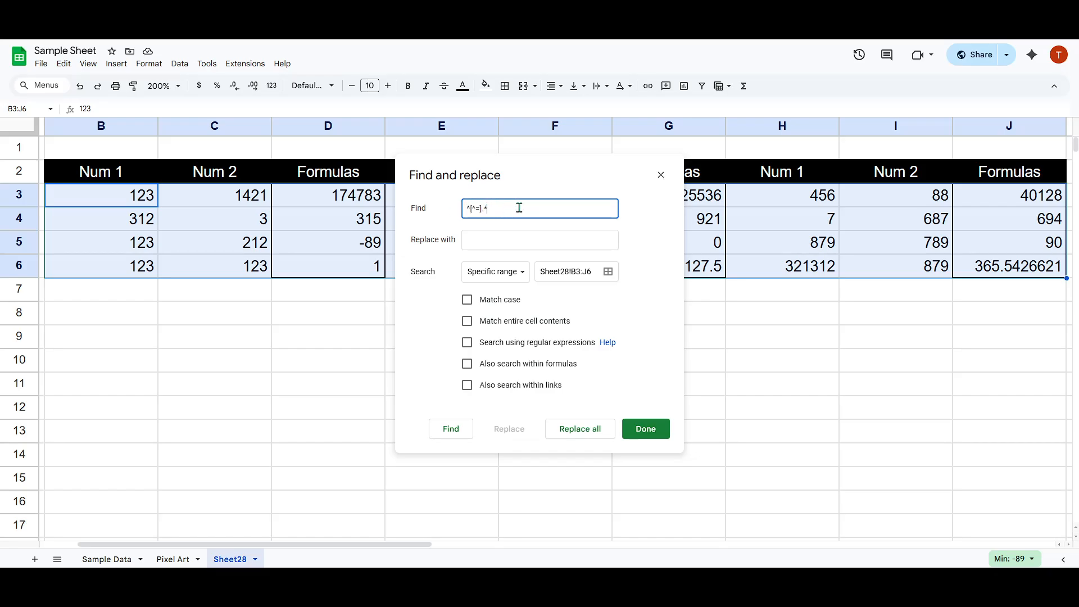
- Enable case matching, regular expression search and searching within formulas for the find and replace
{"action": "left_click", "coordinate": [486, 302]}
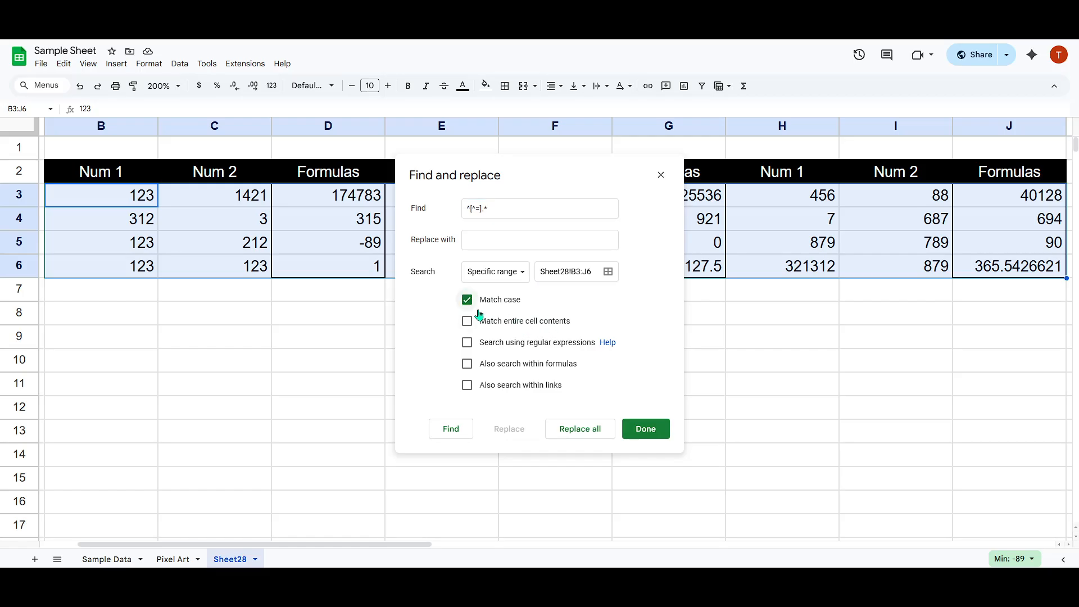
{"action": "left_click", "coordinate": [500, 346]}
{"action": "left_click", "coordinate": [510, 339]}
{"action": "left_click", "coordinate": [509, 344]}
{"action": "left_click", "coordinate": [504, 369]}
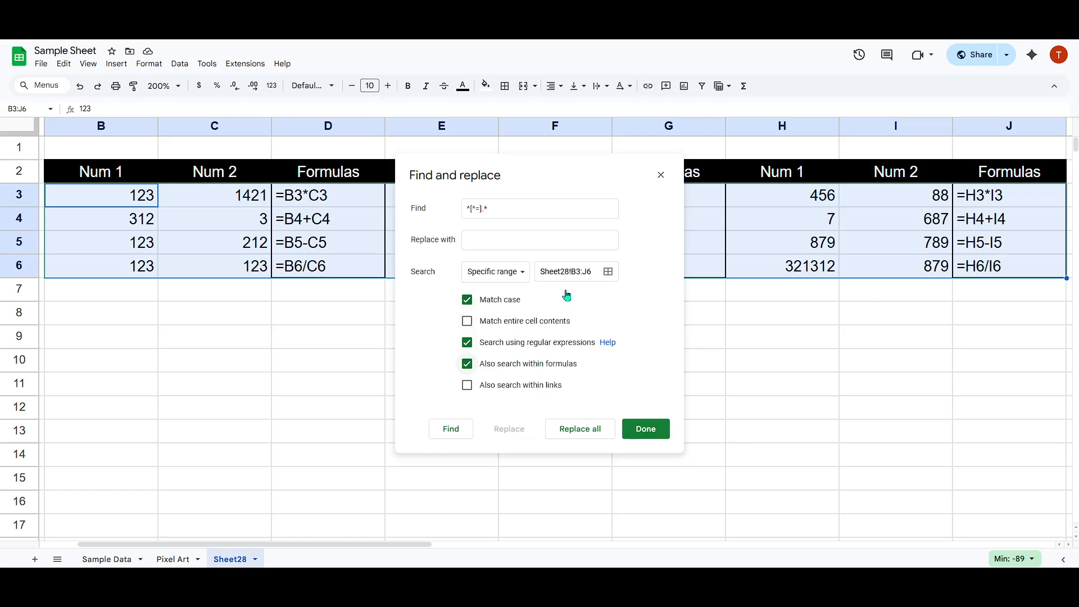
- Replace all matches in B3:J6 with an empty value and close Find and replace
{"action": "left_click", "coordinate": [513, 242]}
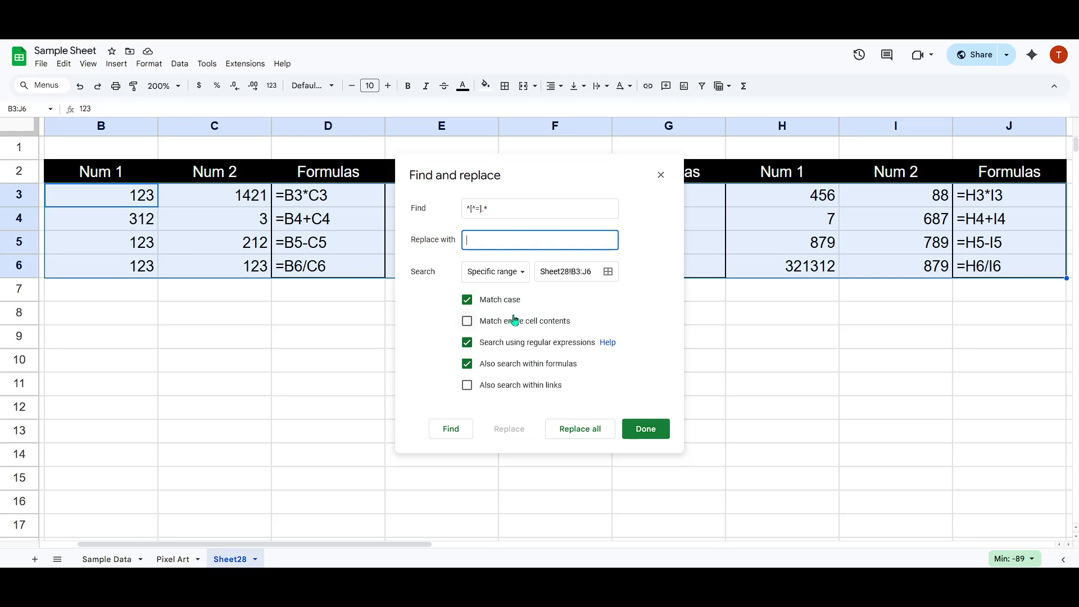
{"action": "left_click", "coordinate": [580, 430]}
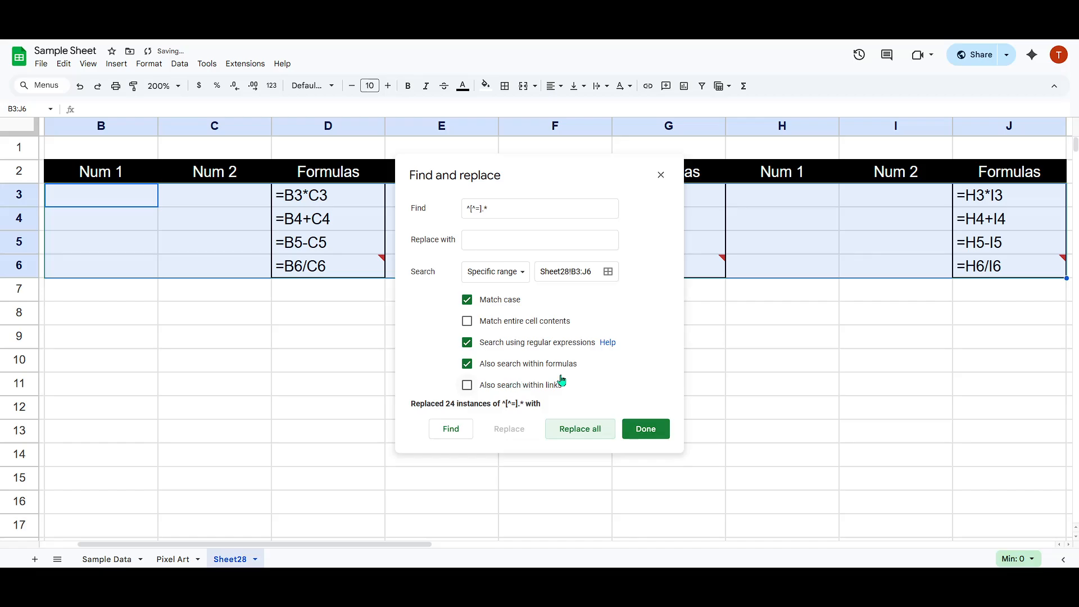
{"action": "left_click", "coordinate": [646, 430]}
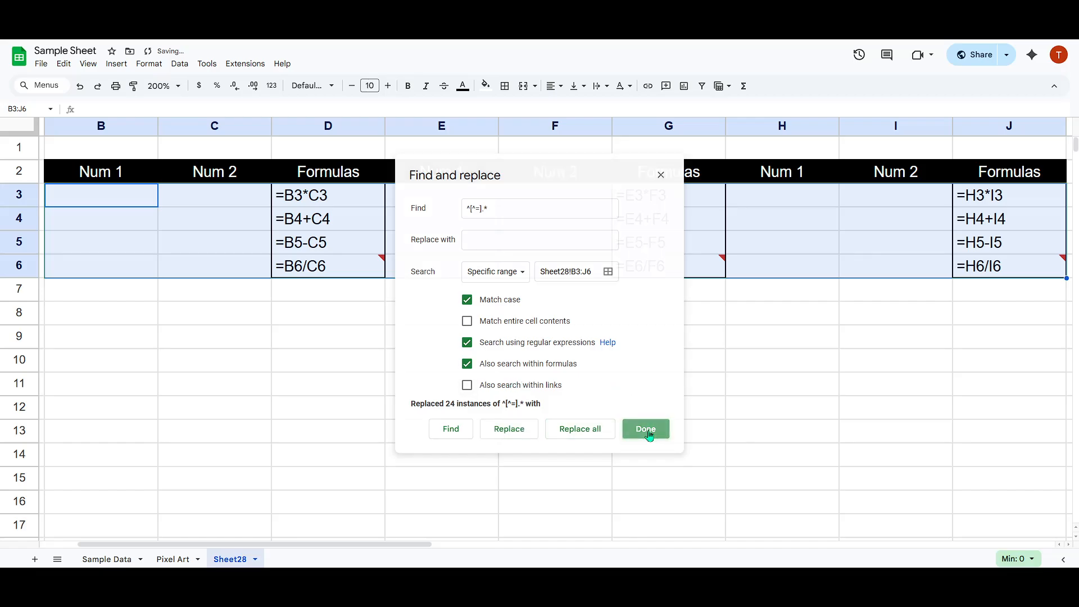
{"action": "left_click", "coordinate": [821, 261]}
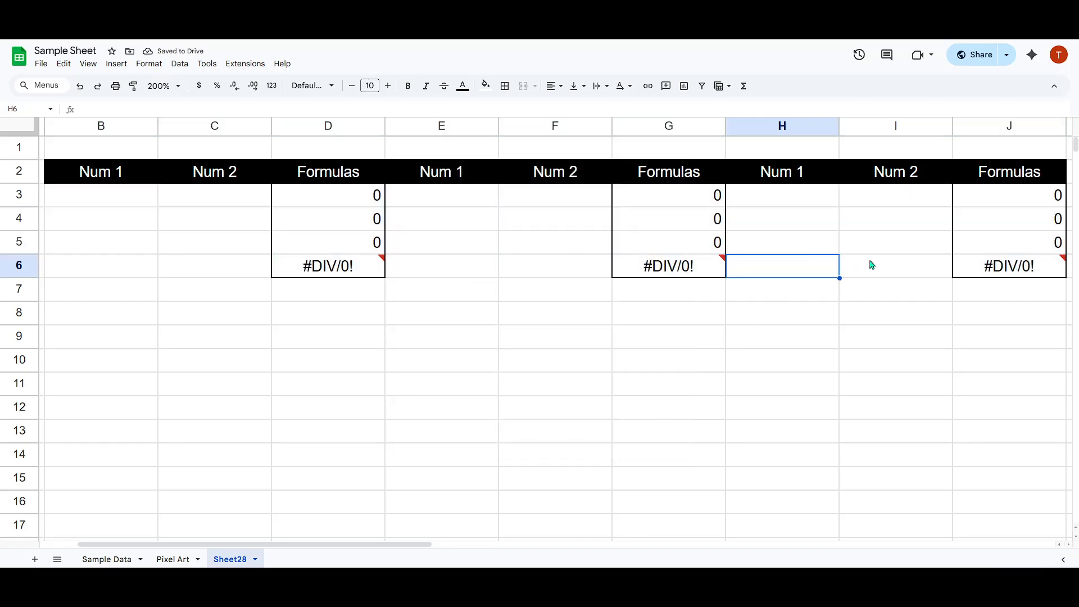
{"action": "left_click", "coordinate": [896, 265]}
{"action": "left_click", "coordinate": [906, 217]}
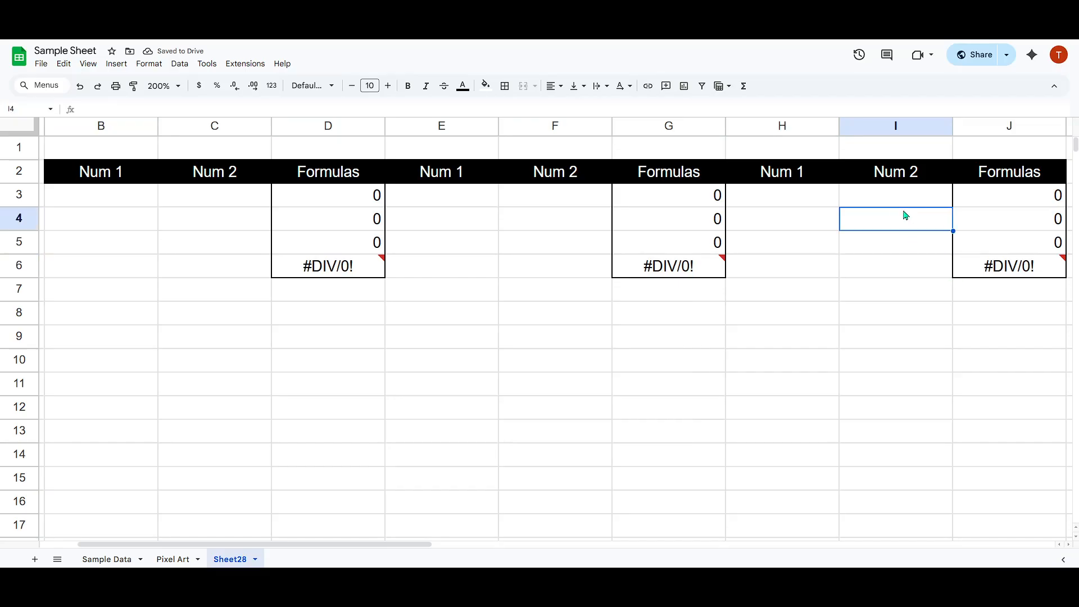
{"action": "left_click", "coordinate": [860, 201]}
{"action": "left_click", "coordinate": [824, 201]}
- Enter 1 in each of the cells B3, C3, B4 and C4
{"action": "left_click", "coordinate": [128, 206]}
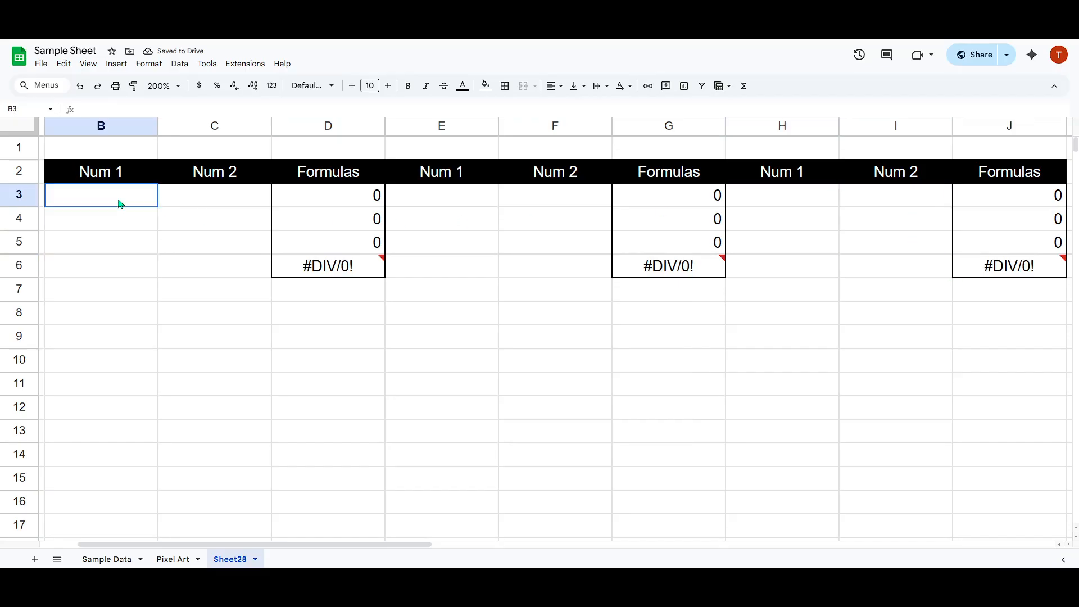
{"action": "type", "text": "1"}
{"action": "left_click", "coordinate": [211, 201]}
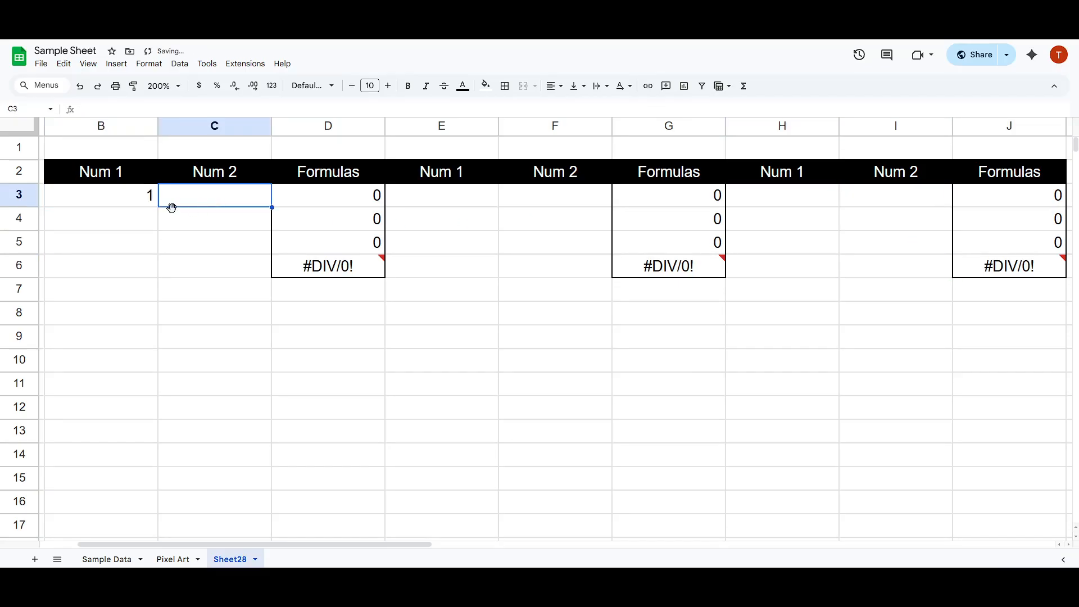
{"action": "type", "text": "1"}
{"action": "left_click", "coordinate": [128, 224]}
{"action": "type", "text": "1"}
{"action": "left_click", "coordinate": [207, 224]}
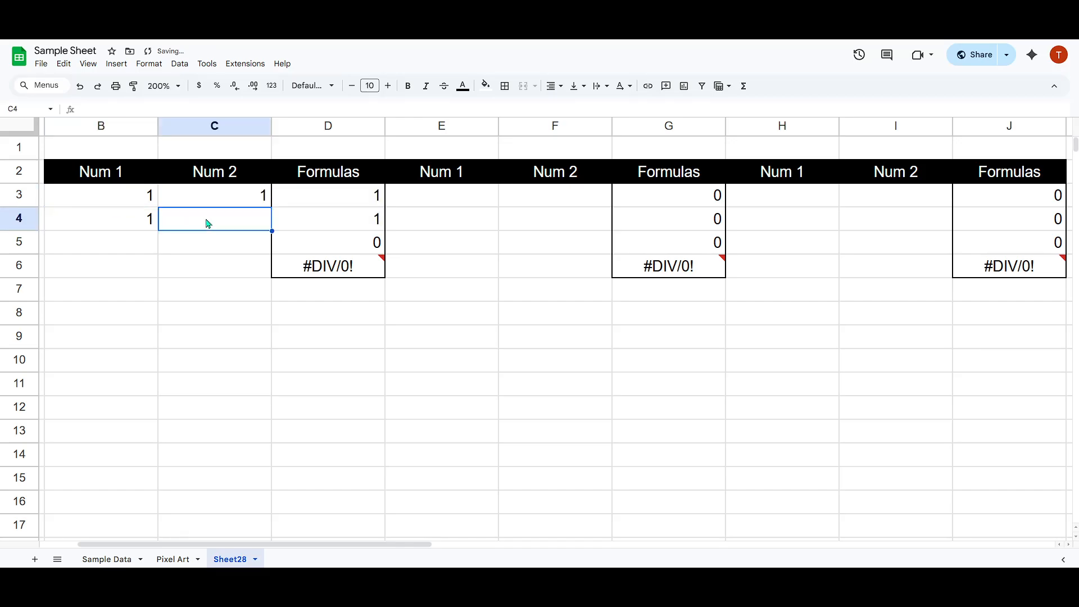
{"action": "type", "text": "1"}
- Enter 1 in each of the cells B5, C5, B6 and C6
{"action": "left_click", "coordinate": [127, 248]}
{"action": "type", "text": "1"}
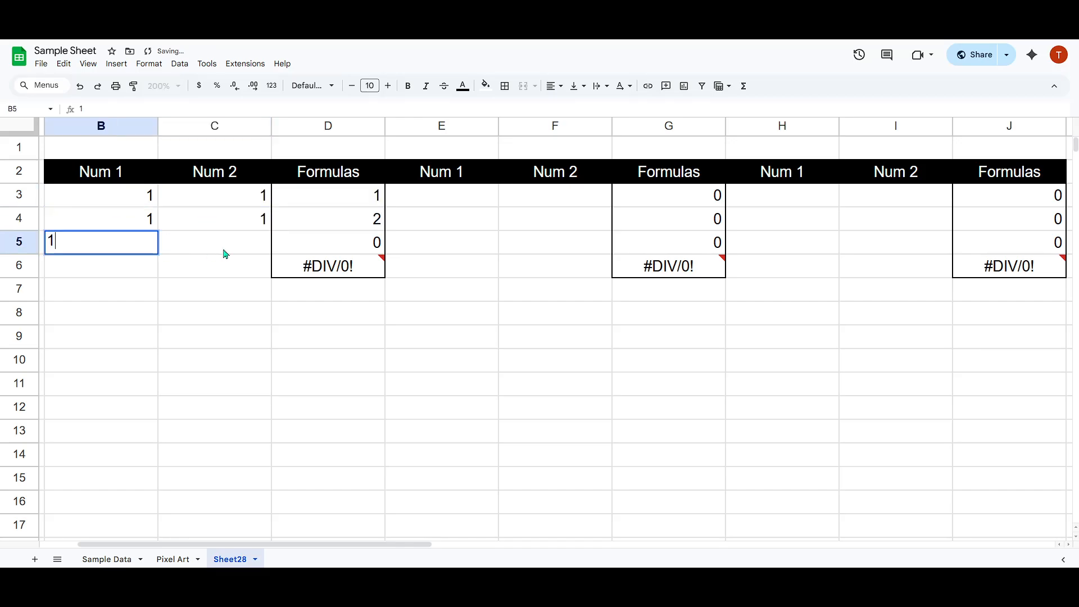
{"action": "left_click", "coordinate": [218, 253]}
{"action": "type", "text": "1"}
{"action": "left_click", "coordinate": [110, 283]}
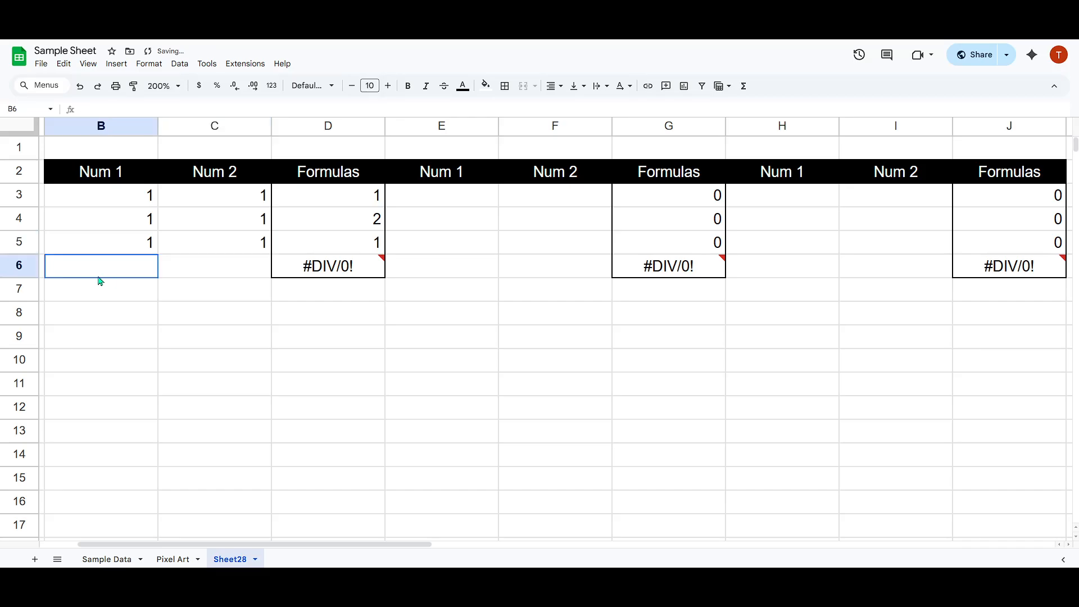
{"action": "type", "text": "1"}
{"action": "left_click", "coordinate": [224, 274]}
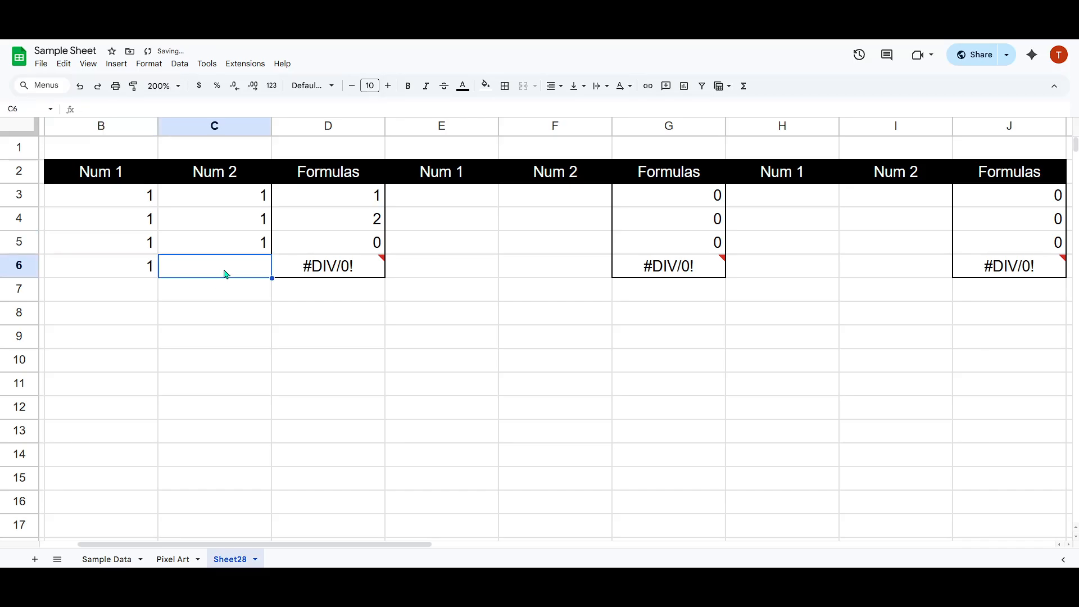
{"action": "type", "text": "1"}
{"action": "left_click", "coordinate": [449, 312]}
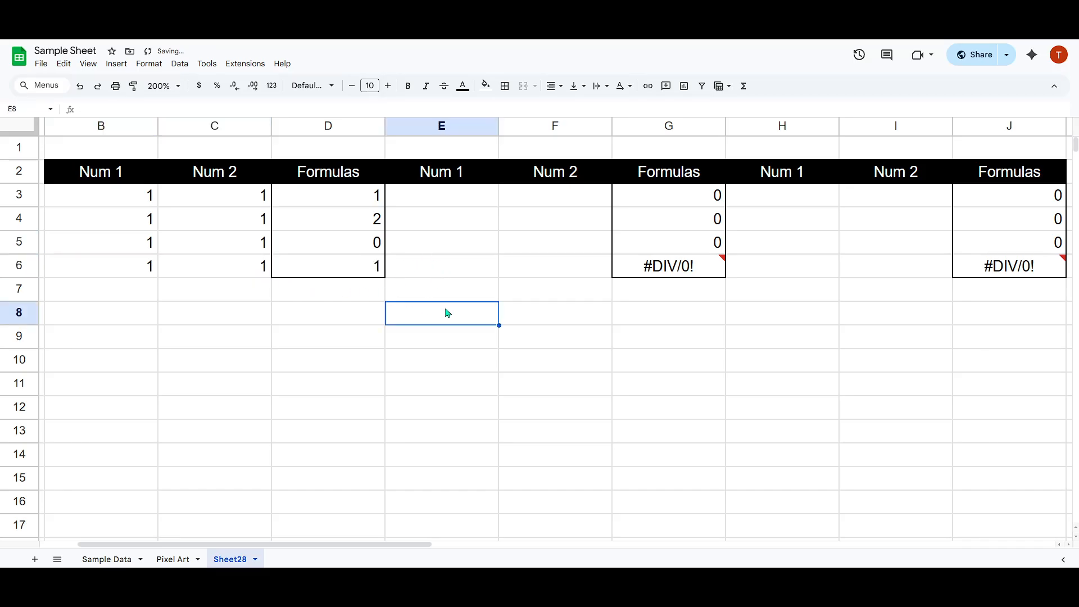
- Enter 2 in E3, 3 in F3 and 4 in E4
{"action": "left_click", "coordinate": [474, 203]}
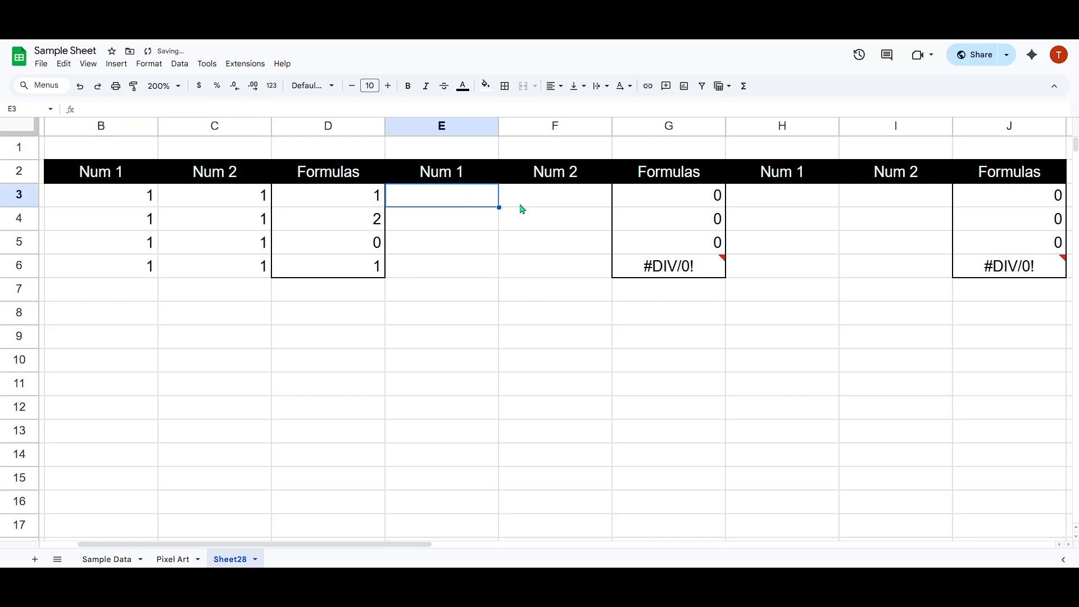
{"action": "type", "text": "2"}
{"action": "key", "text": "Tab"}
{"action": "type", "text": "3"}
{"action": "key", "text": "Return"}
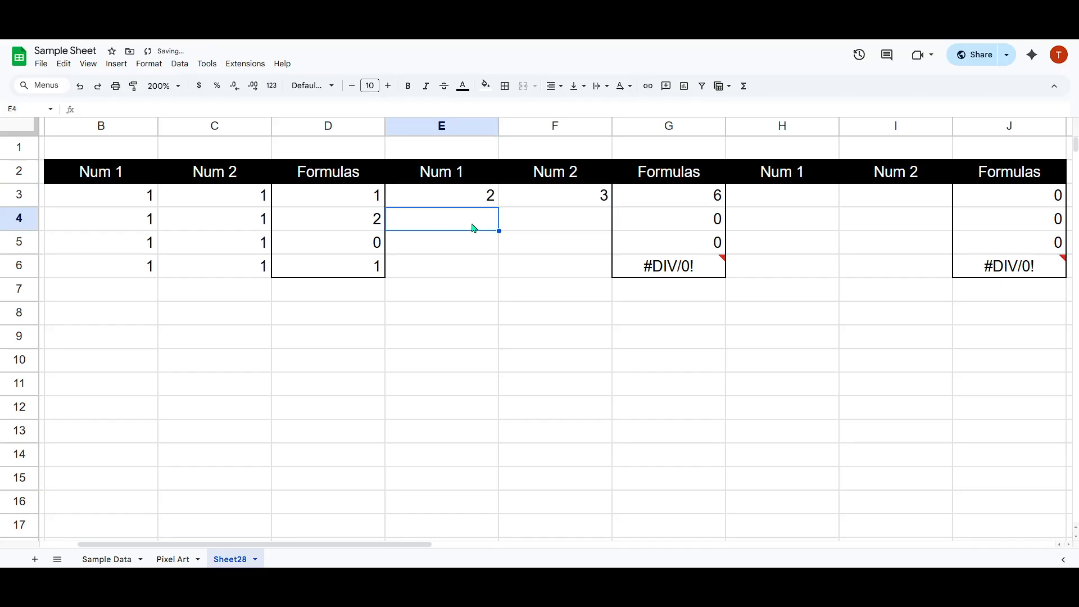
{"action": "type", "text": "4"}
{"action": "key", "text": "Tab"}
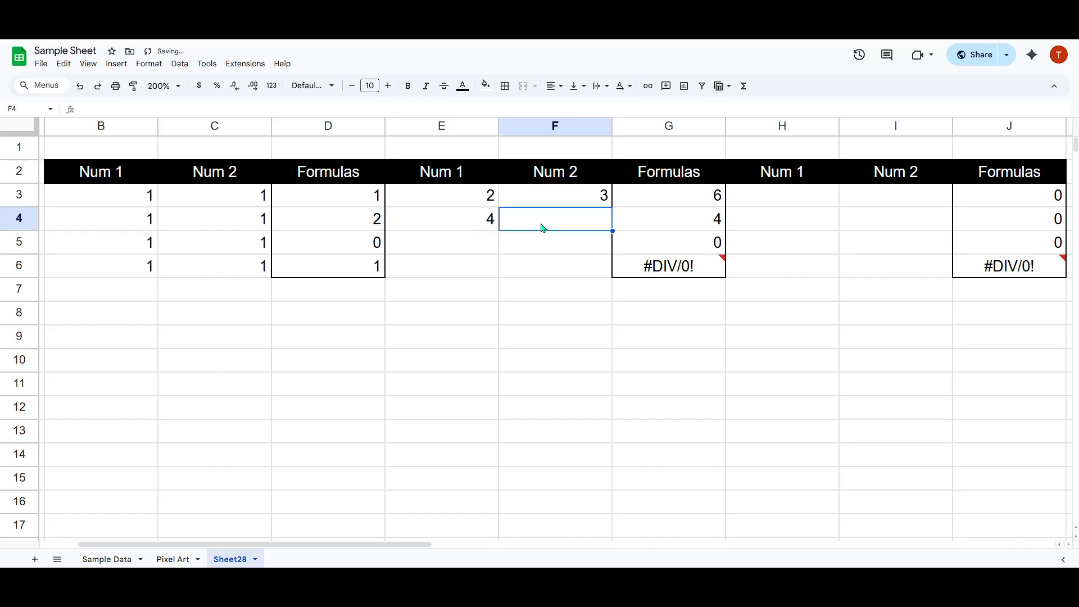